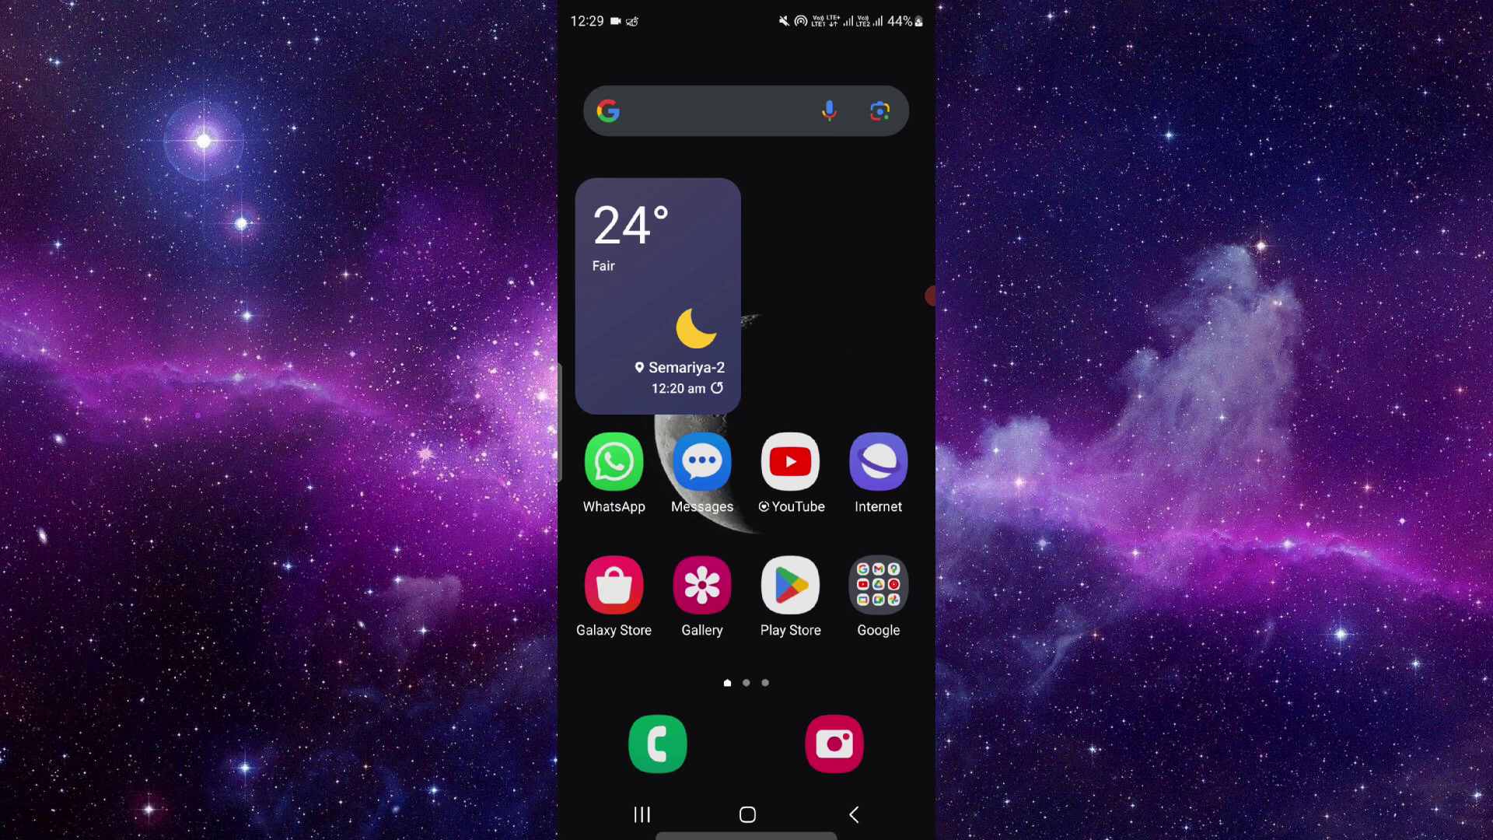
Step: Search Google for 'Mailchimp', correcting the mistyped 'mailcatch' query, and open mailchimp.com
{"action": "left_click", "coordinate": [712, 111]}
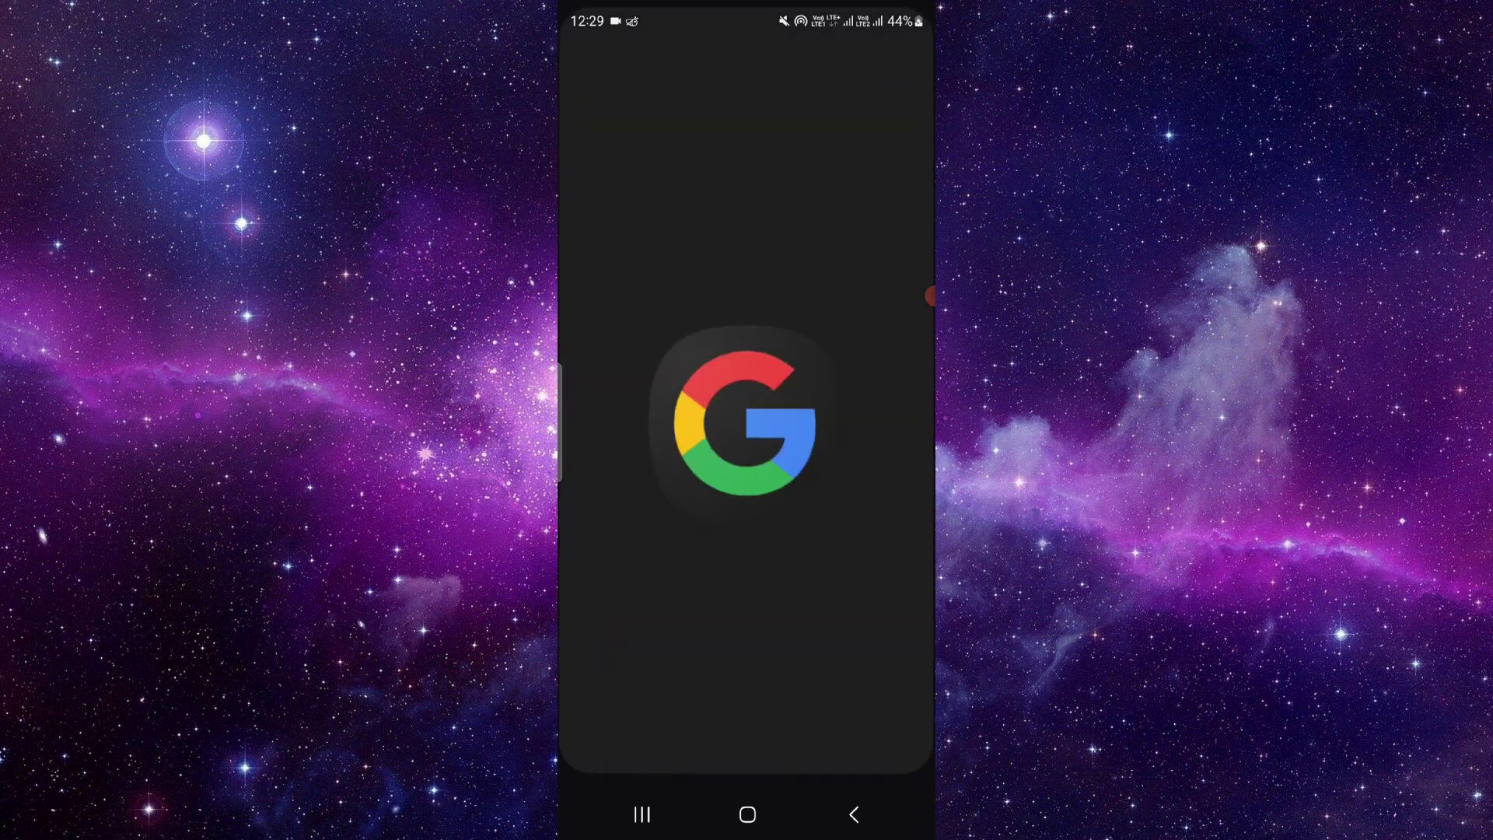
{"action": "type", "text": "mail"}
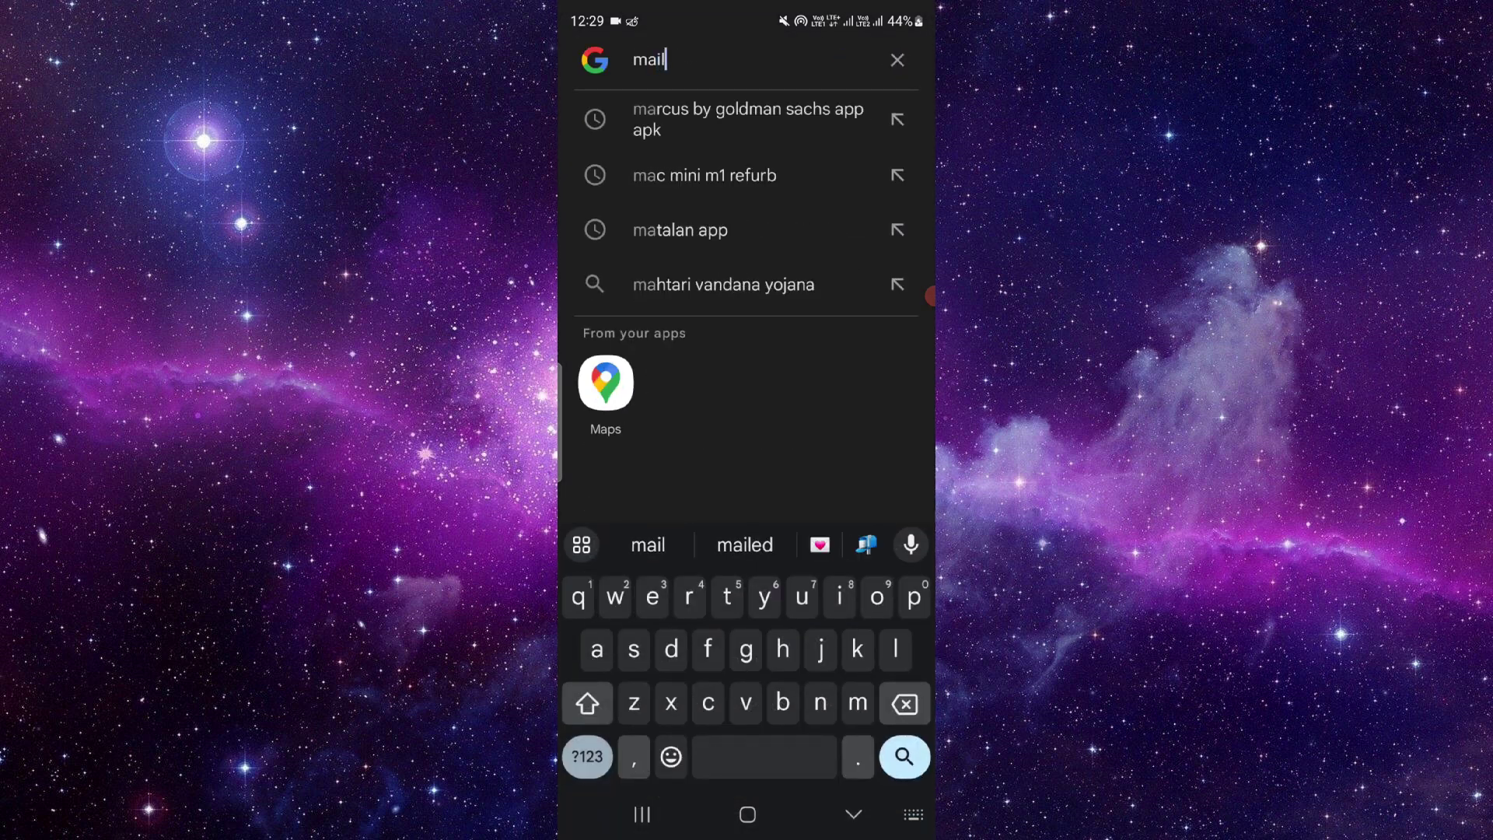
{"action": "type", "text": "catch"}
{"action": "key", "text": "Return"}
{"action": "left_click", "coordinate": [700, 122]}
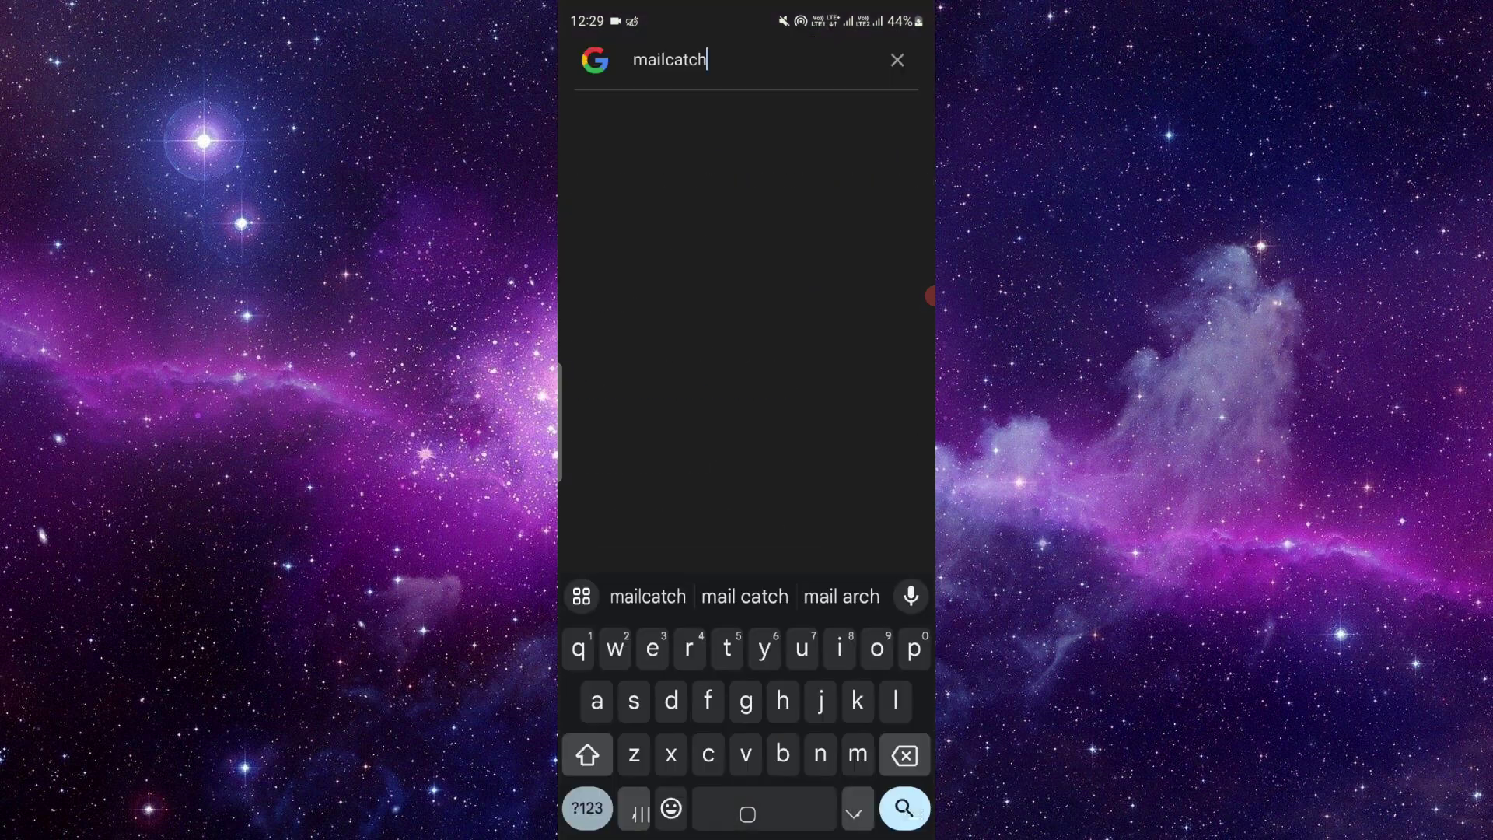
{"action": "key", "text": "BackSpace"}
{"action": "key", "text": "BackSpace"}
{"action": "key", "text": "BackSpace"}
{"action": "key", "text": "BackSpace"}
{"action": "key", "text": "BackSpace"}
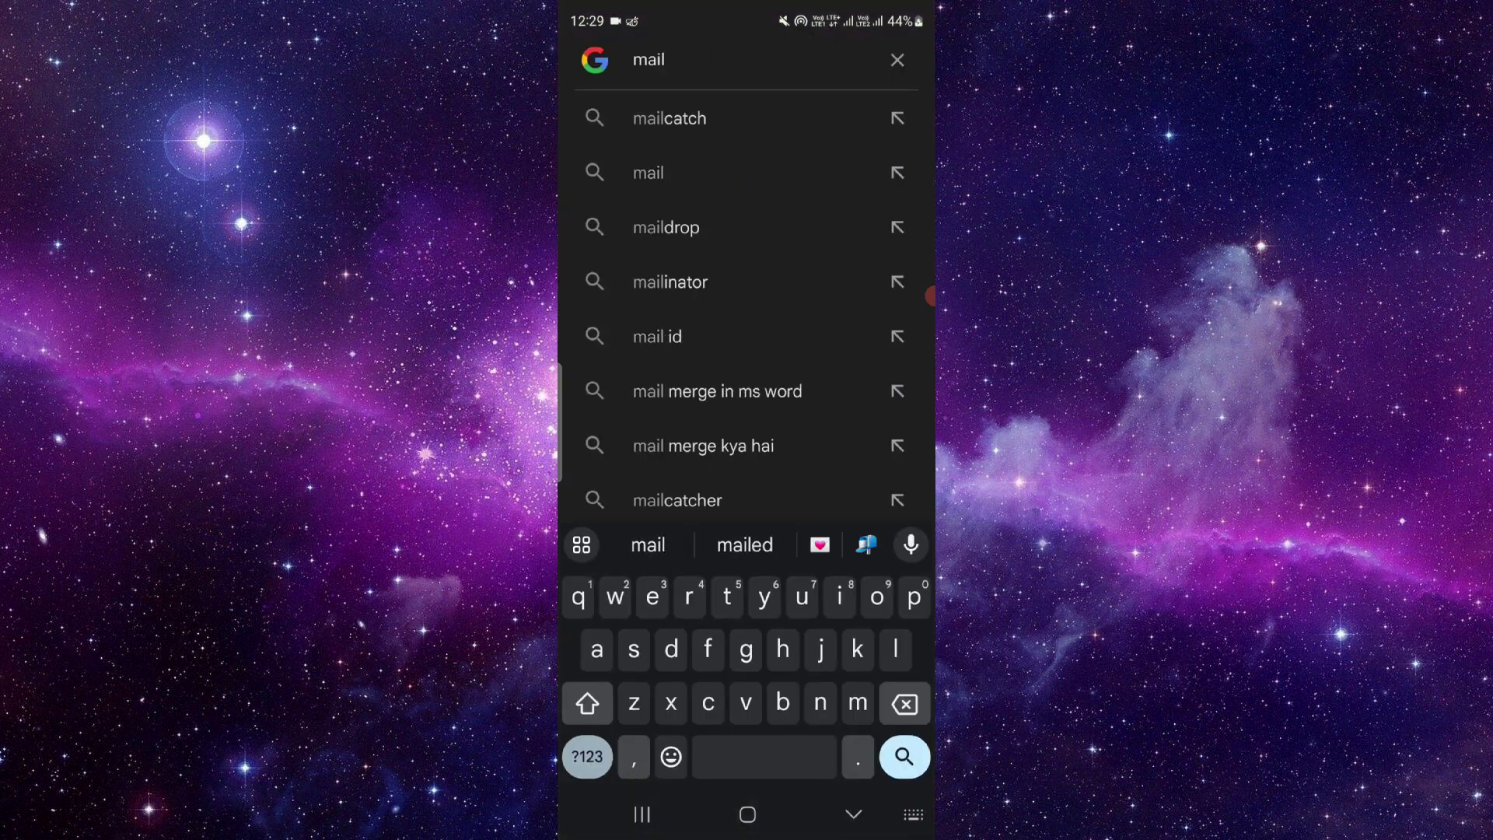
{"action": "type", "text": "c"}
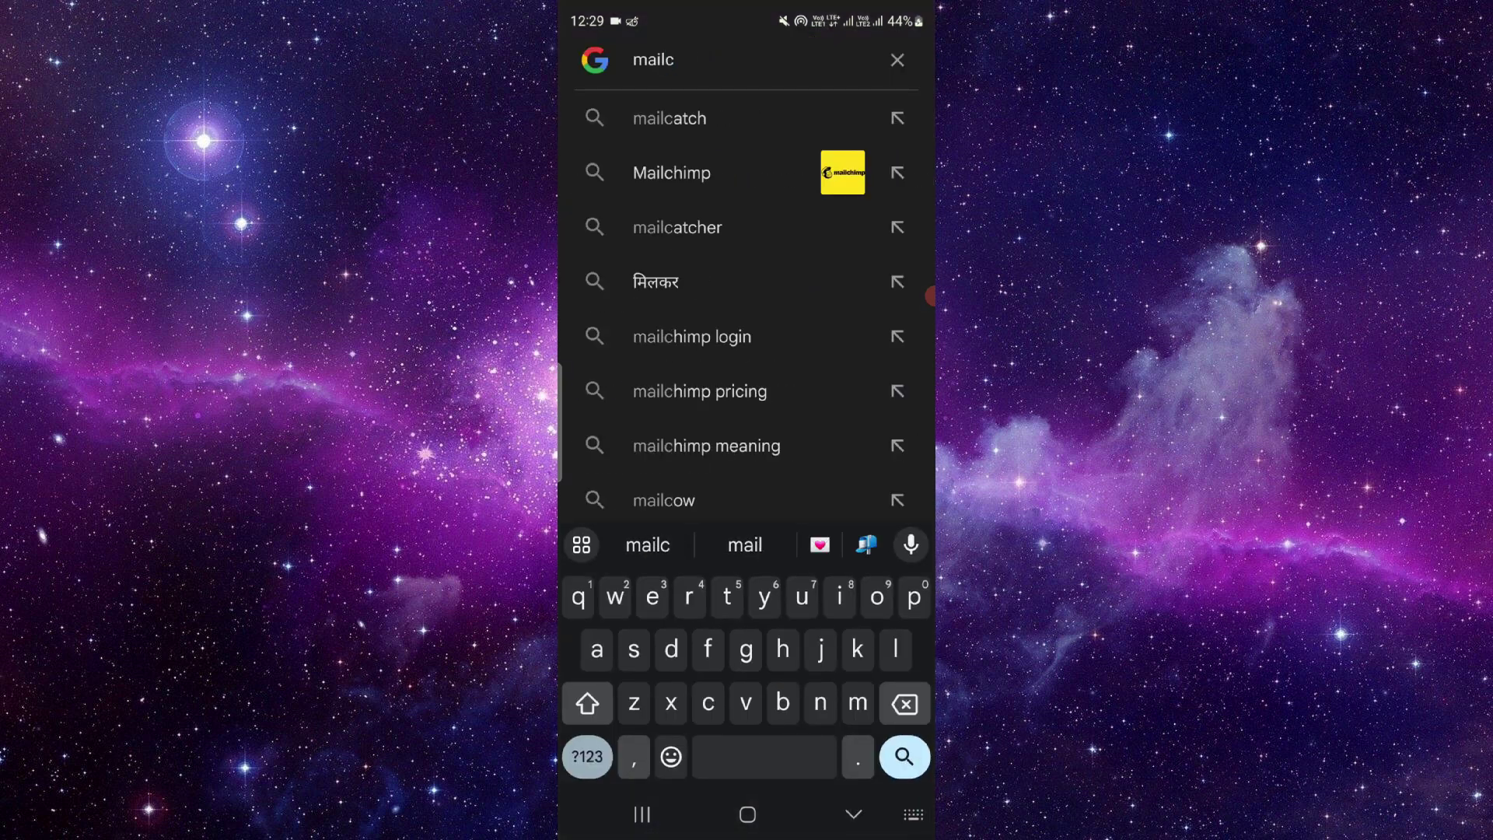
{"action": "left_click", "coordinate": [673, 174]}
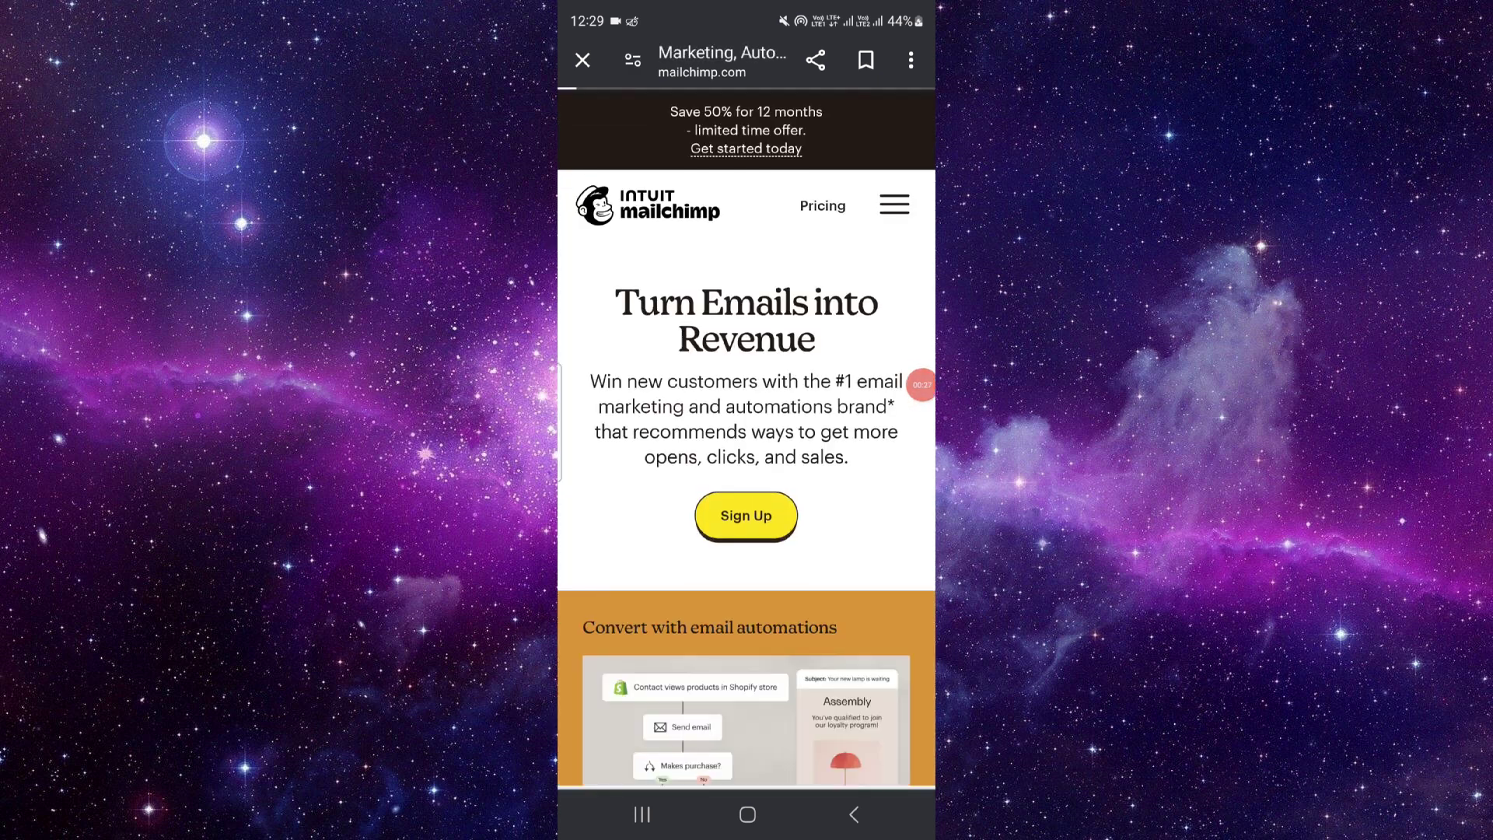
Step: Open Mailchimp's Pricing page and dismiss the cookie notice
{"action": "left_click", "coordinate": [823, 206]}
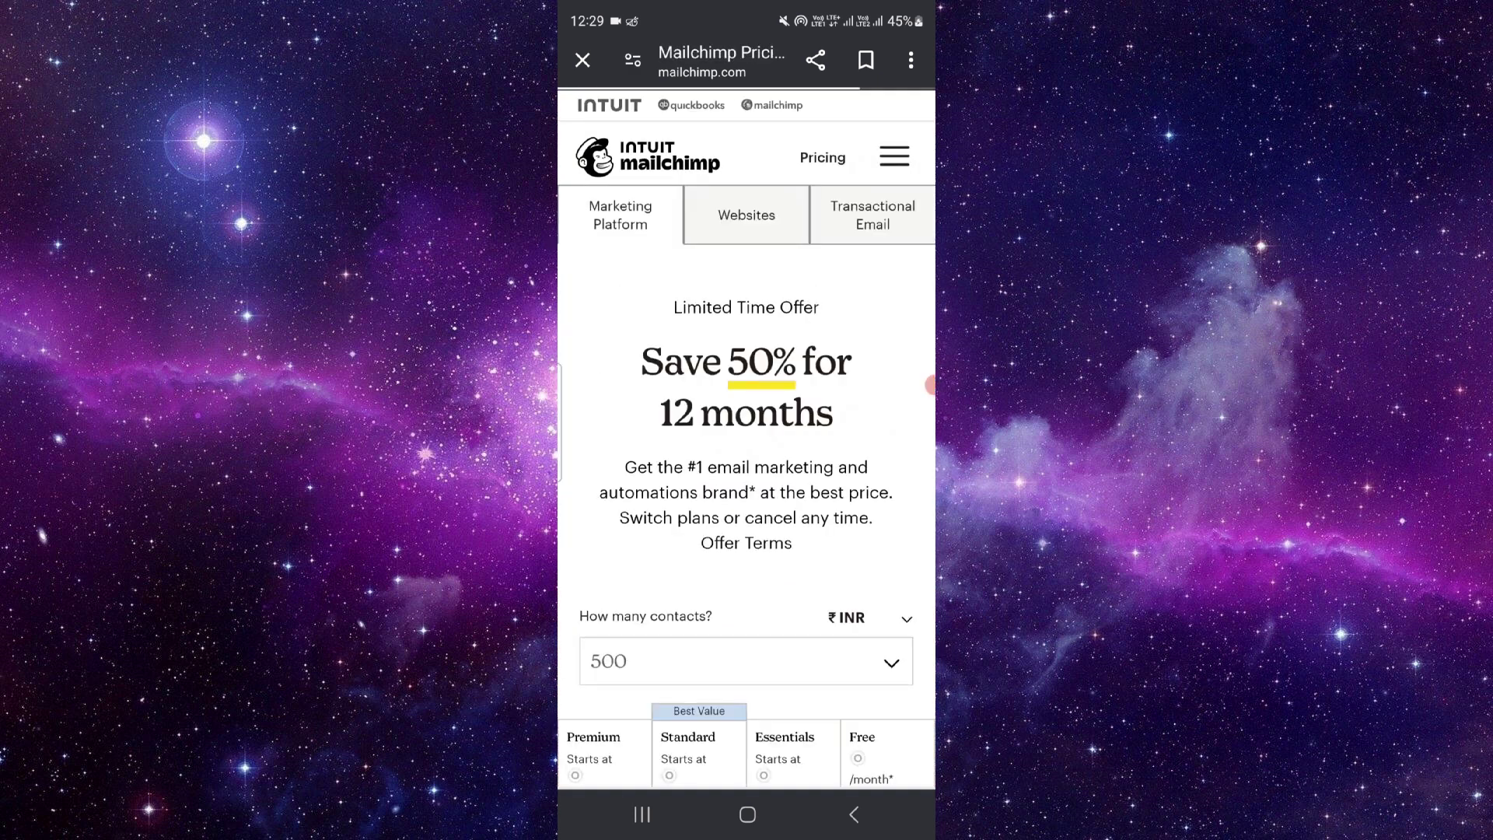
{"action": "scroll", "coordinate": [748, 467], "scroll_direction": "down", "scroll_amount": 3}
{"action": "scroll", "coordinate": [747, 466], "scroll_direction": "down", "scroll_amount": 1}
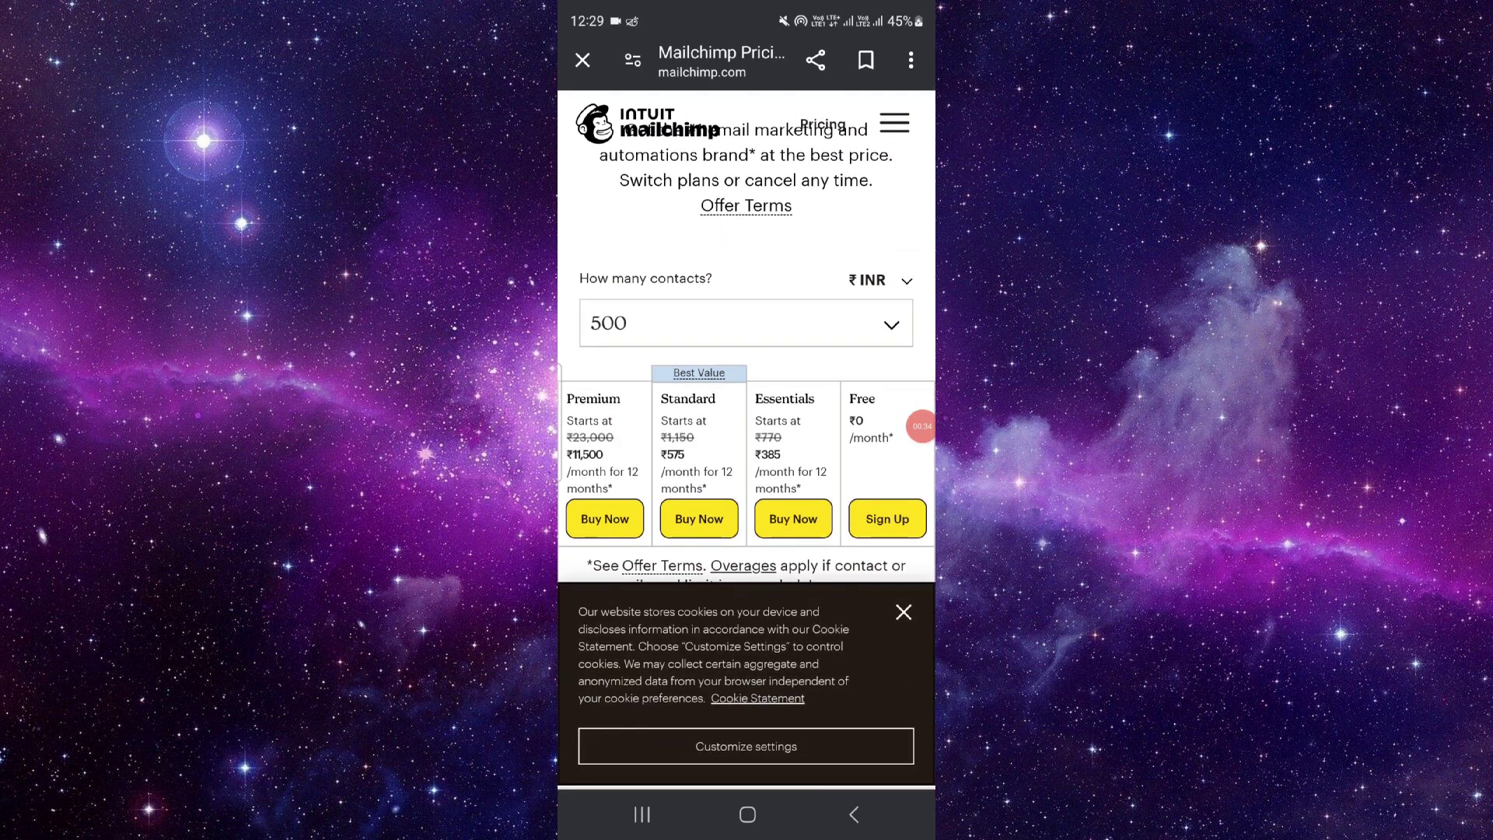
{"action": "left_click", "coordinate": [904, 611]}
{"action": "scroll", "coordinate": [746, 466], "scroll_direction": "down", "scroll_amount": 4}
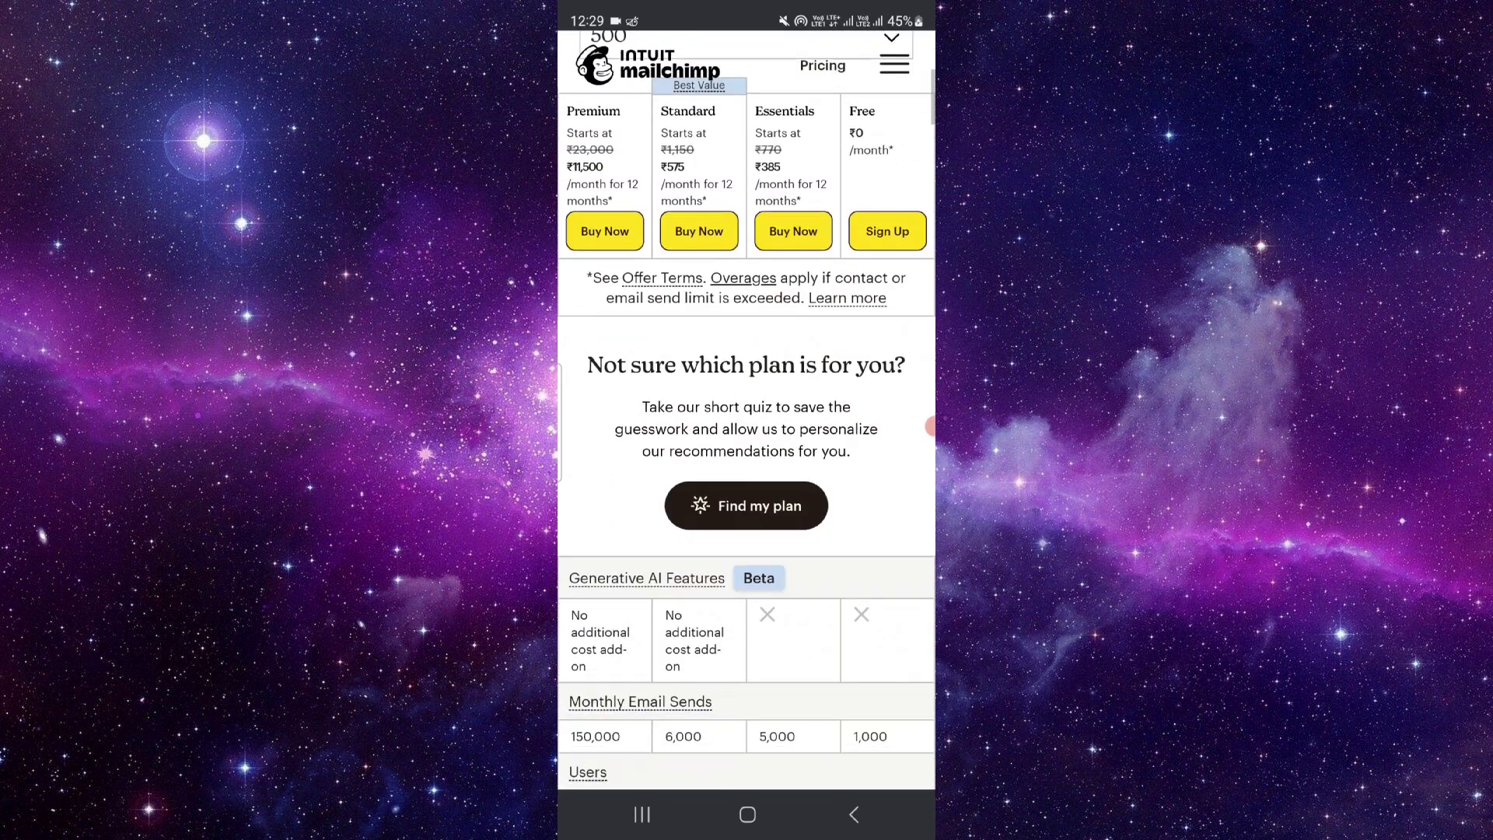
{"action": "scroll", "coordinate": [748, 466], "scroll_direction": "down", "scroll_amount": 2}
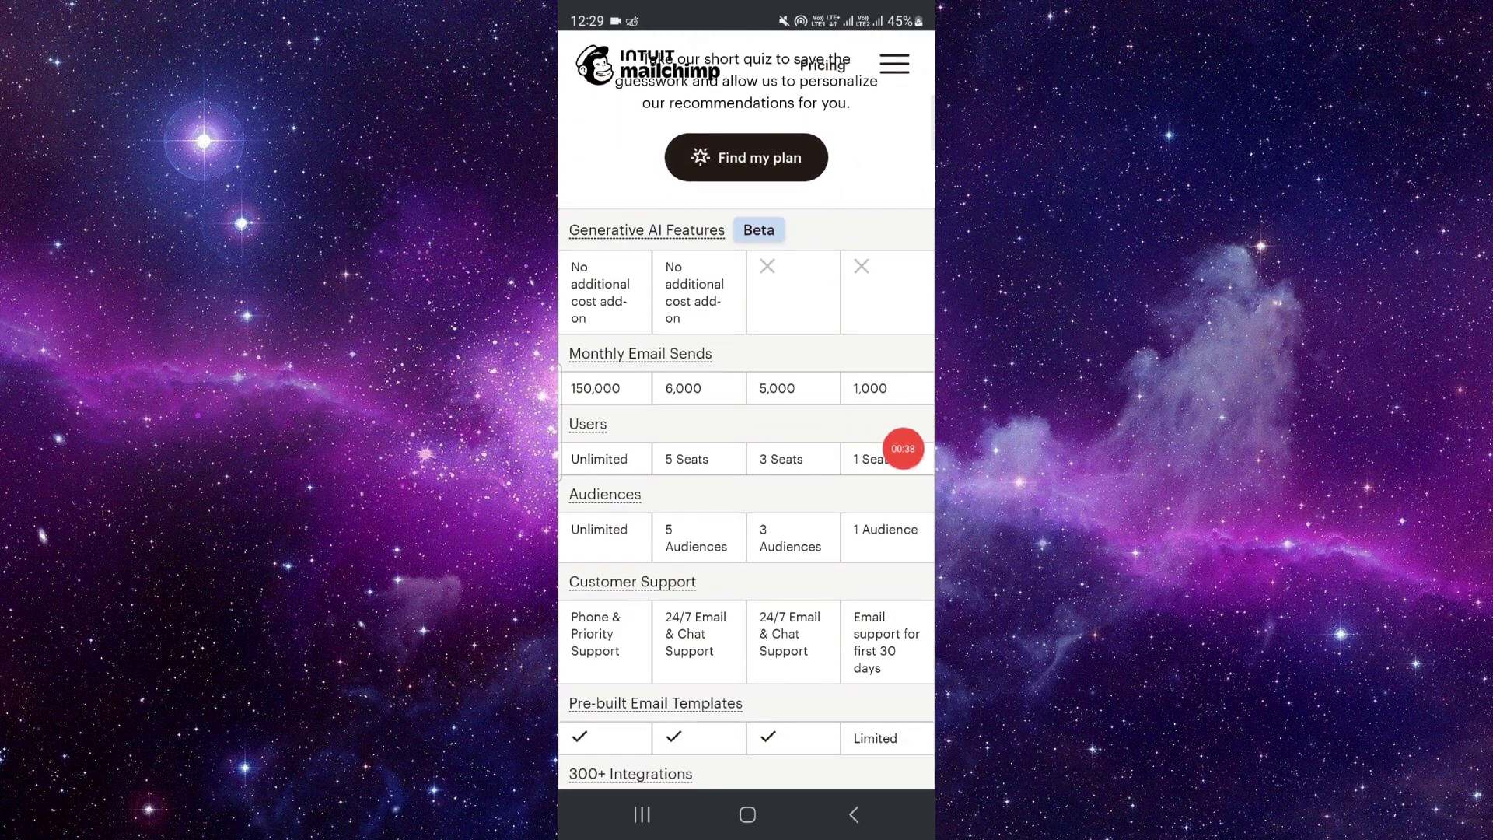
{"action": "scroll", "coordinate": [747, 467], "scroll_direction": "down", "scroll_amount": 1}
{"action": "scroll", "coordinate": [746, 466], "scroll_direction": "up", "scroll_amount": 1}
Step: Swipe away the Mailchimp browser card from Recent apps
{"action": "left_click", "coordinate": [641, 815]}
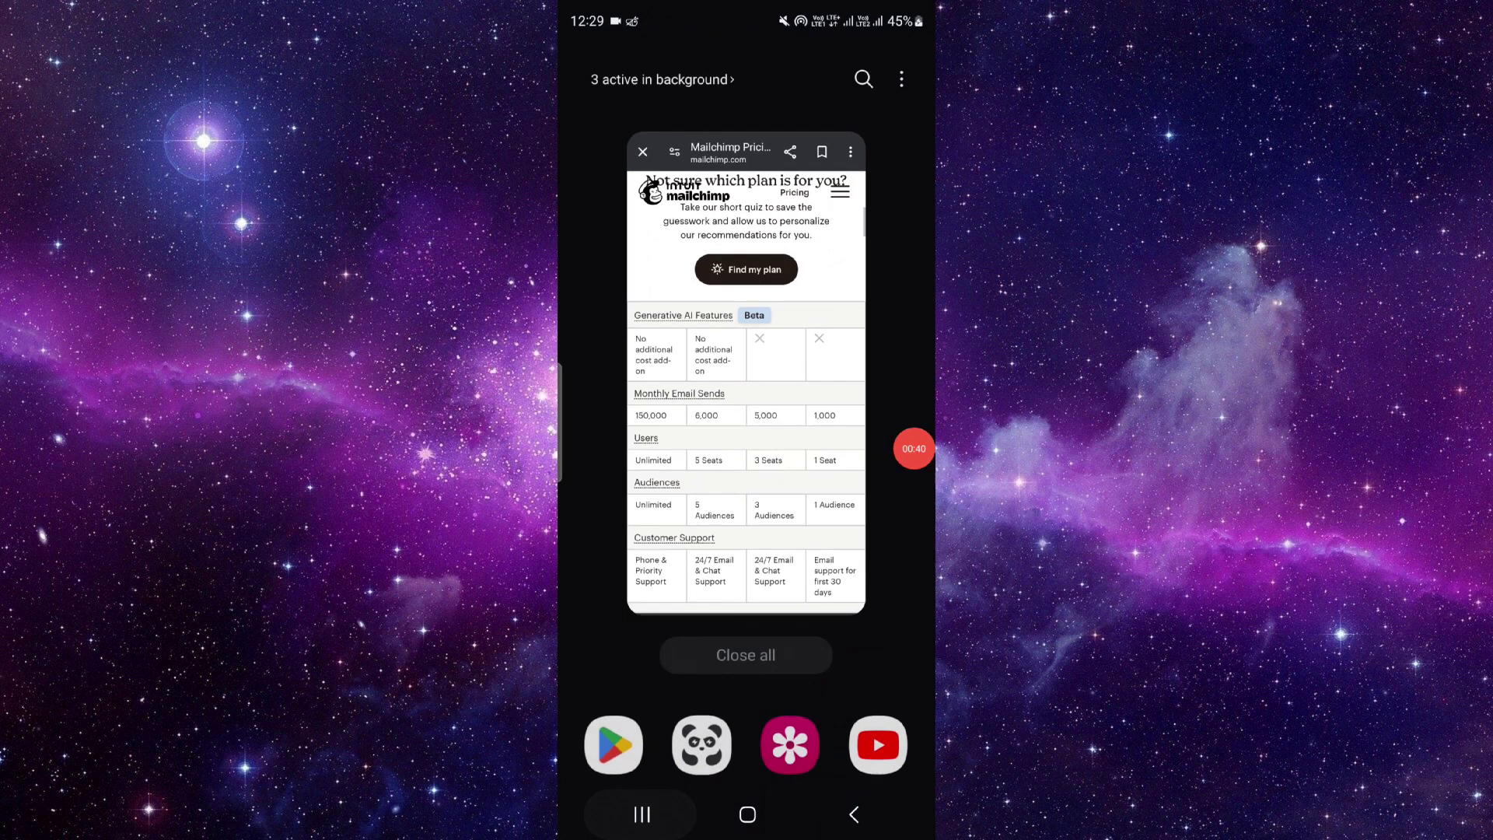
{"action": "left_click_drag", "start_coordinate": [747, 467], "coordinate": [746, 175]}
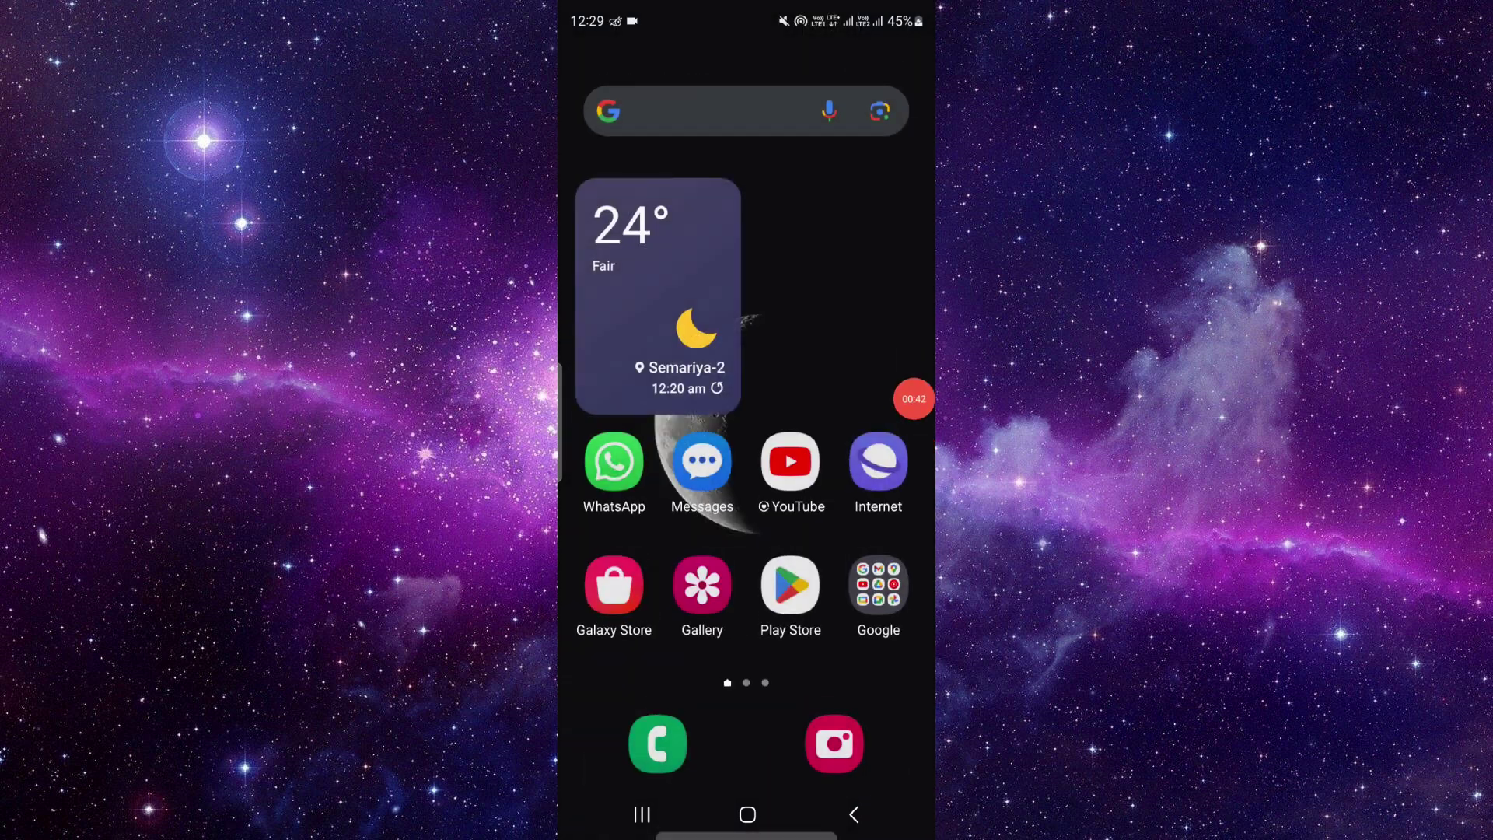